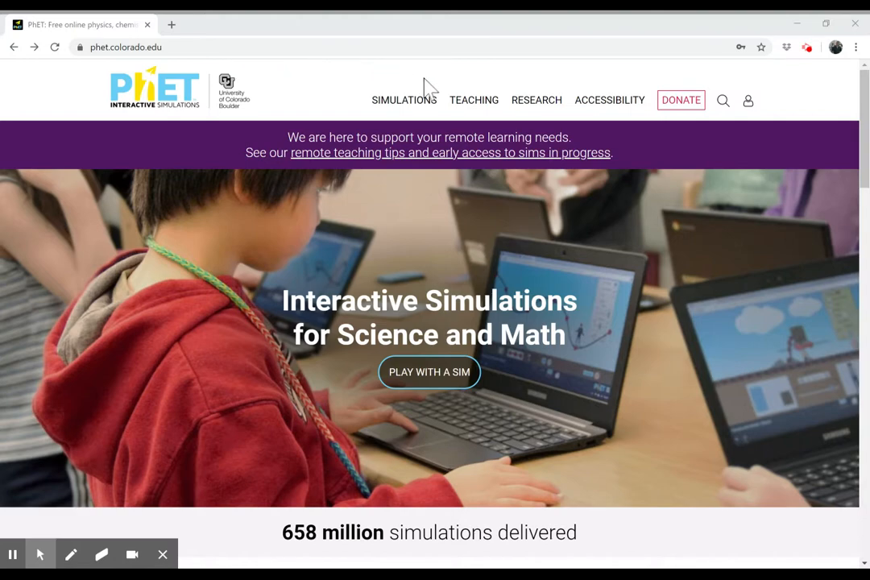
Open the Circuit Construction Kit: DC simulation page from the Physics category of simulations.
{"action": "left_click", "coordinate": [398, 110]}
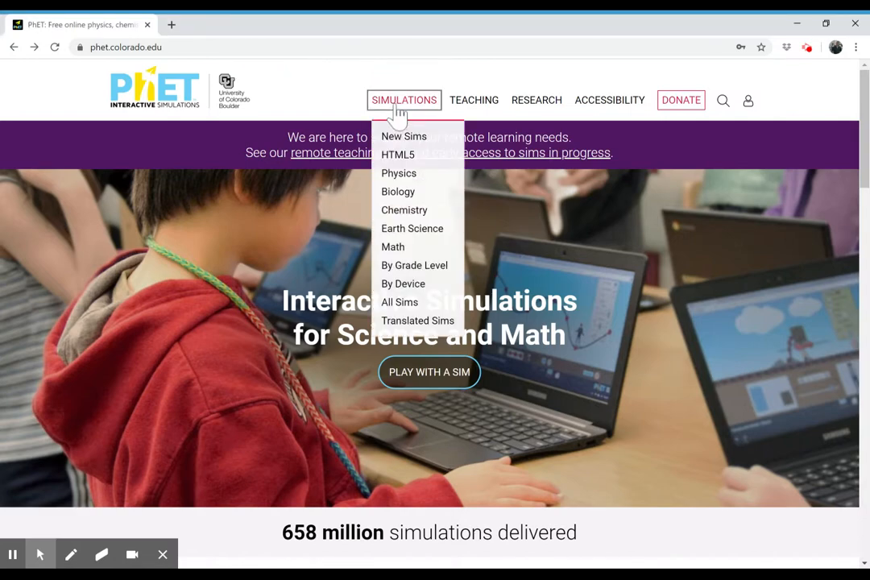
{"action": "left_click", "coordinate": [410, 179]}
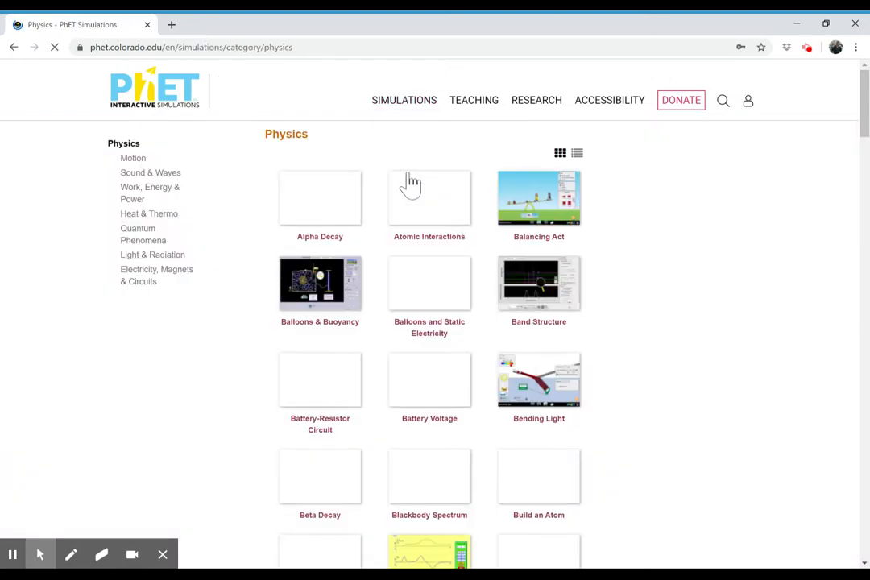
{"action": "scroll", "coordinate": [702, 282], "scroll_direction": "down", "scroll_amount": 5}
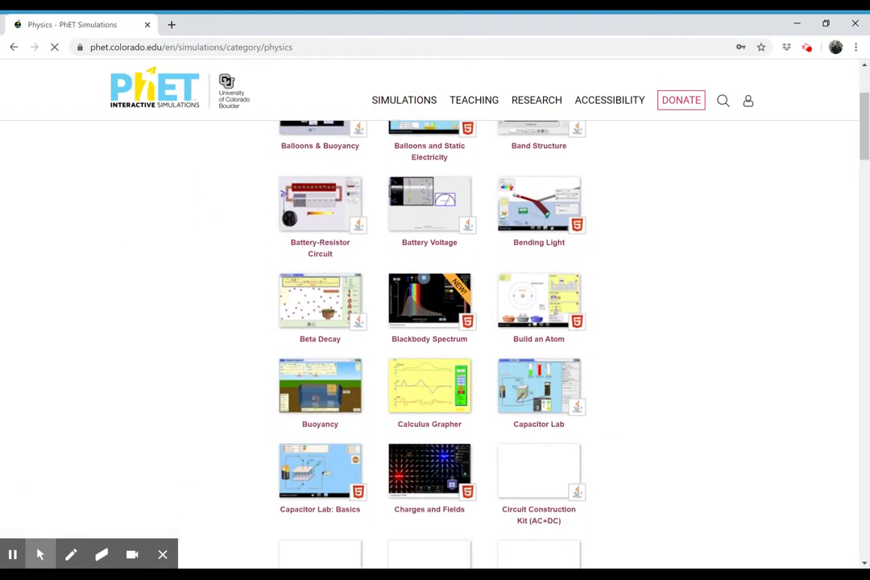
{"action": "scroll", "coordinate": [483, 330], "scroll_direction": "down", "scroll_amount": 1}
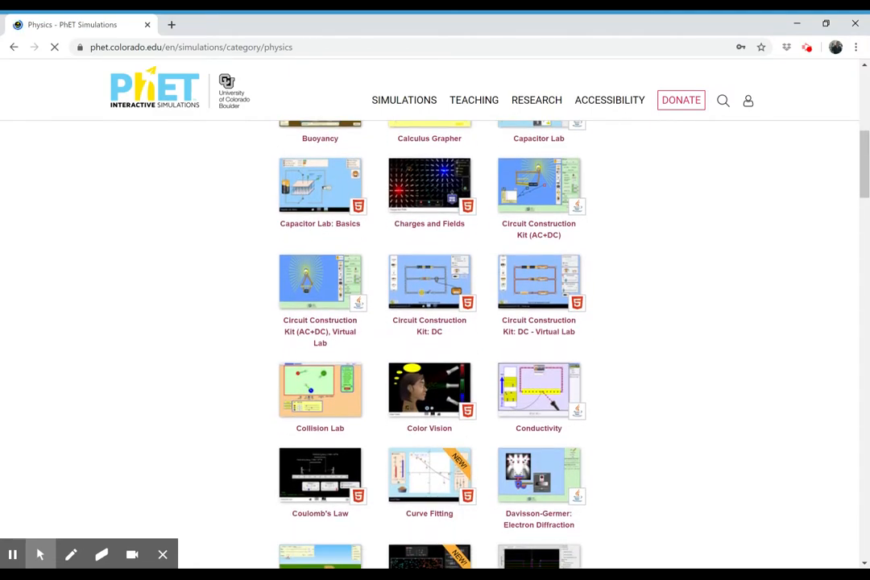
{"action": "left_click", "coordinate": [427, 298]}
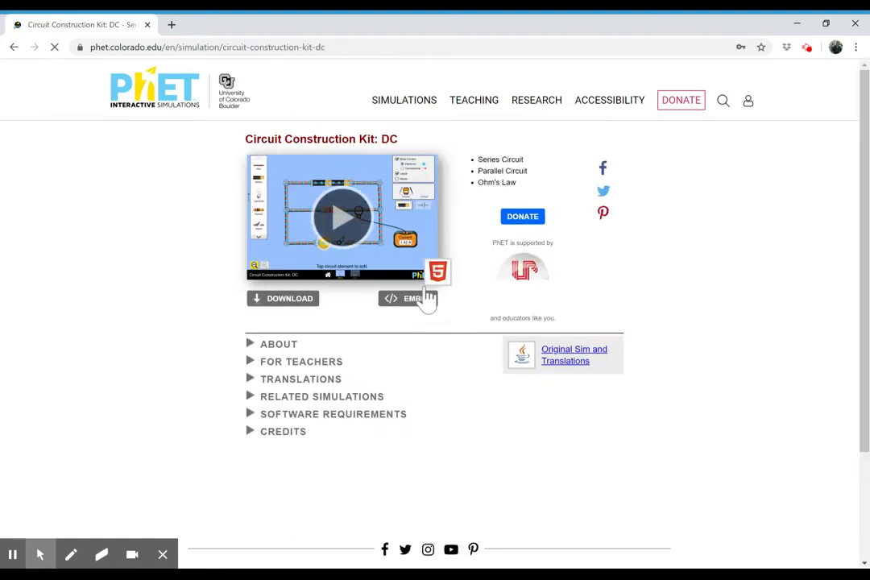
Launch the Circuit Construction Kit: DC simulation and enter its Lab screen.
{"action": "left_click", "coordinate": [350, 227]}
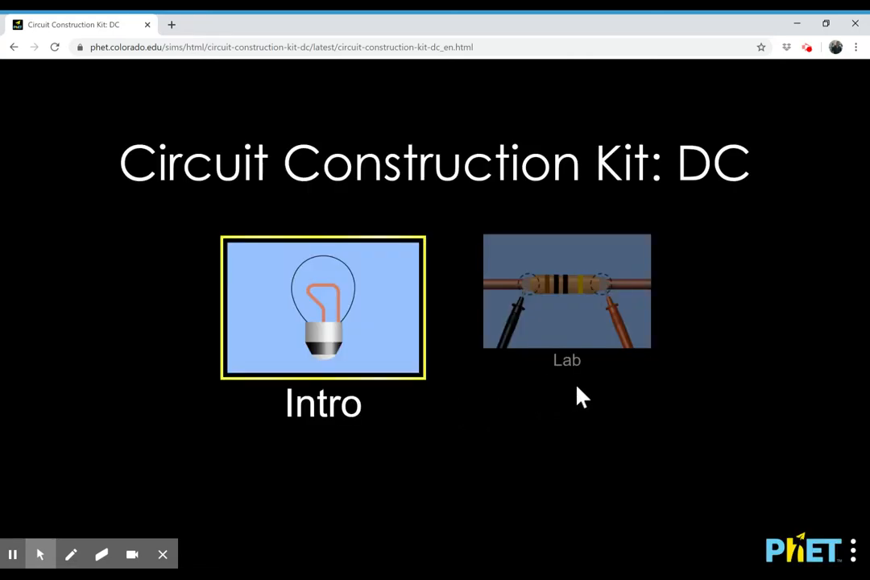
{"action": "left_click", "coordinate": [577, 319]}
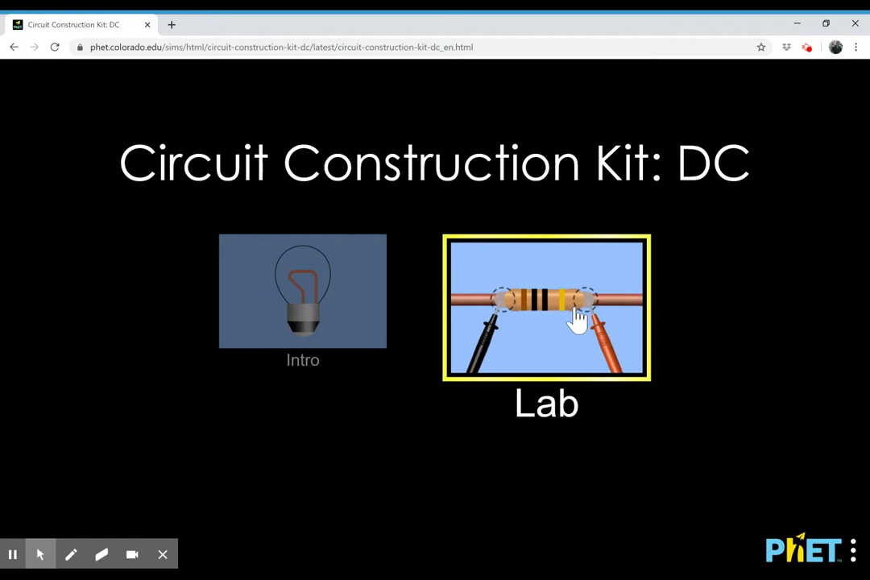
{"action": "left_click", "coordinate": [578, 319]}
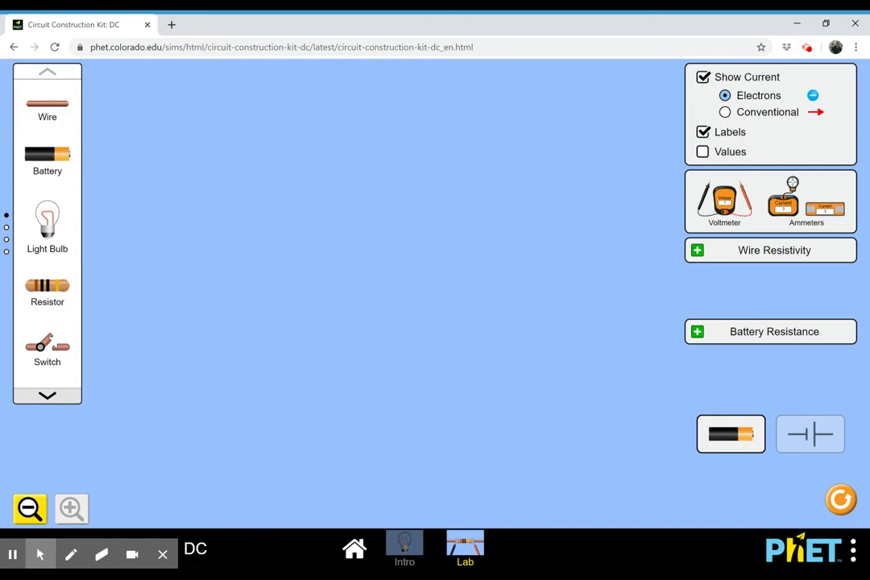
Place a battery, a light bulb below it and a switch beside the battery's positive end.
{"action": "left_click_drag", "start_coordinate": [57, 161], "coordinate": [347, 159]}
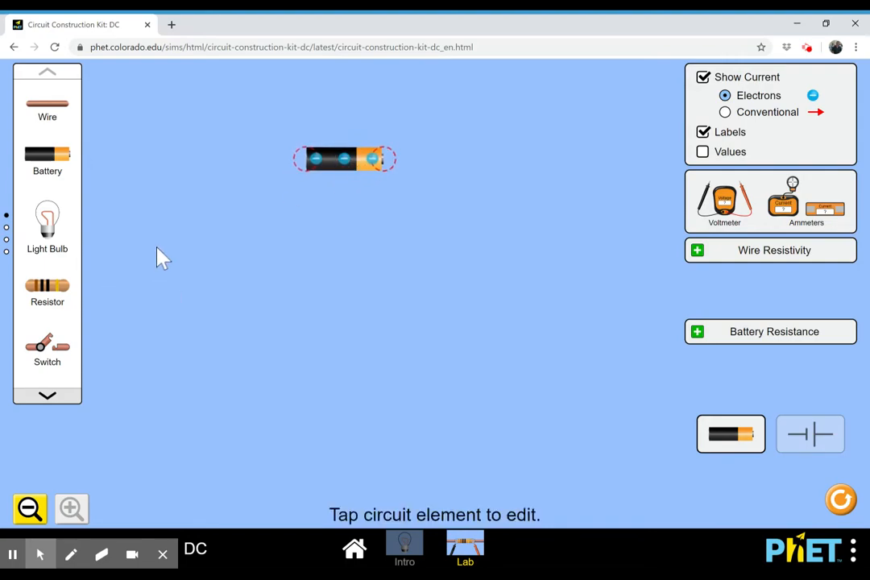
{"action": "left_click_drag", "start_coordinate": [51, 231], "coordinate": [353, 343]}
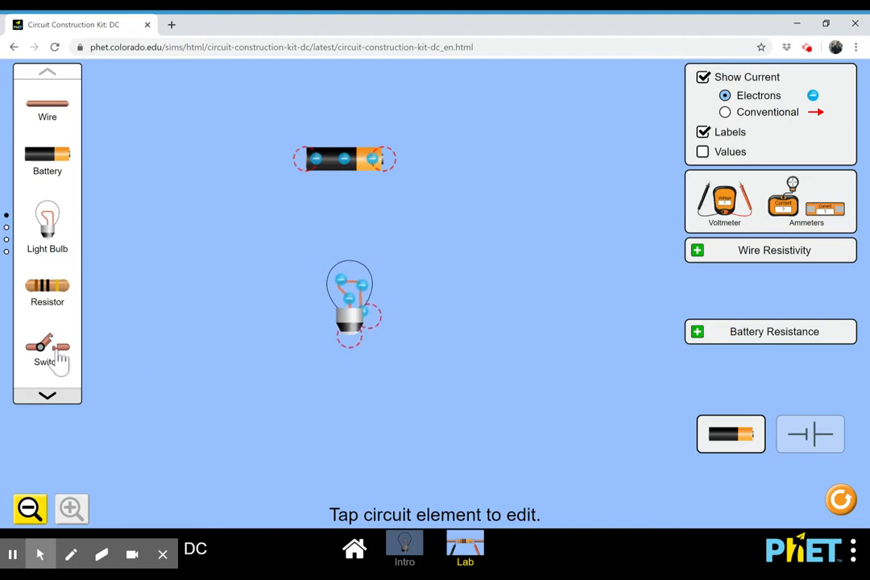
{"action": "left_click_drag", "start_coordinate": [61, 354], "coordinate": [508, 176]}
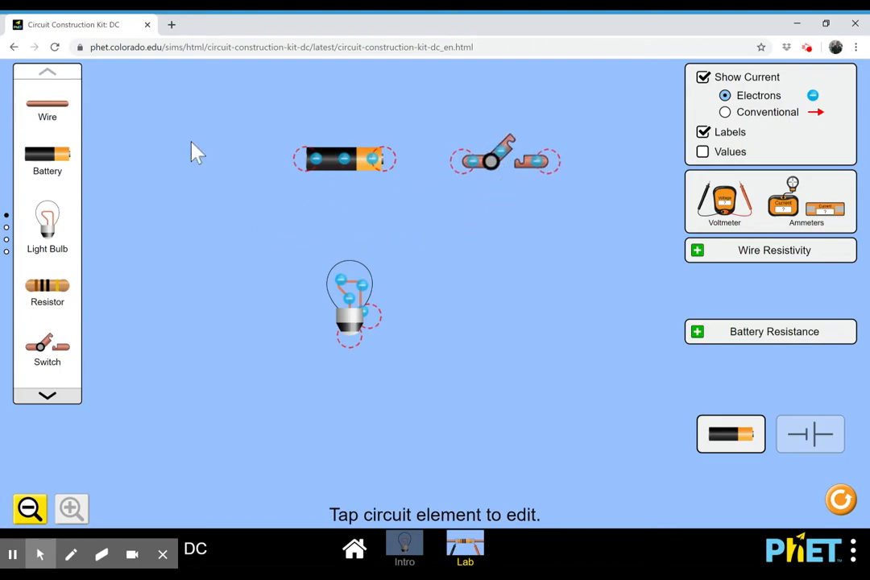
Connect the battery, switch and light bulb with wires into a single rectangular loop and close the switch.
{"action": "left_click_drag", "start_coordinate": [65, 112], "coordinate": [416, 160]}
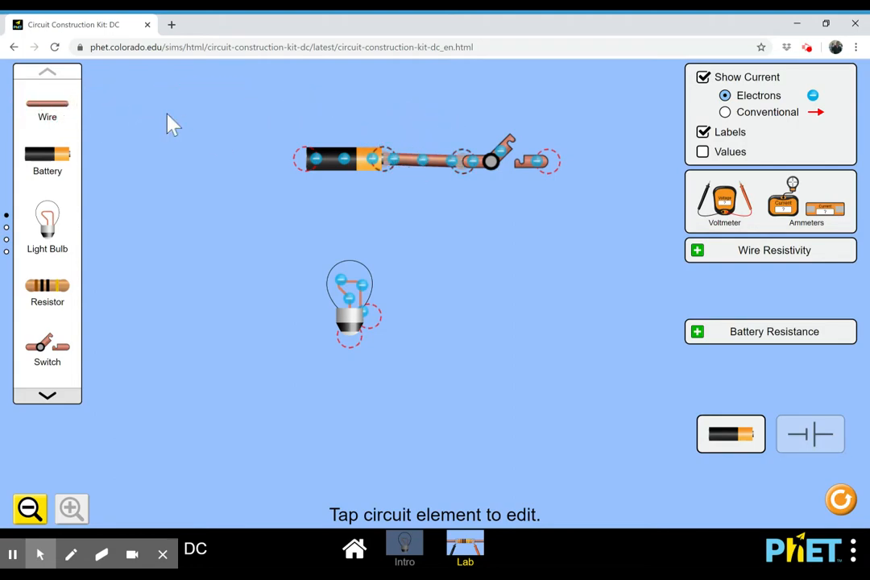
{"action": "left_click_drag", "start_coordinate": [50, 113], "coordinate": [549, 317]}
{"action": "left_click_drag", "start_coordinate": [55, 117], "coordinate": [383, 321]}
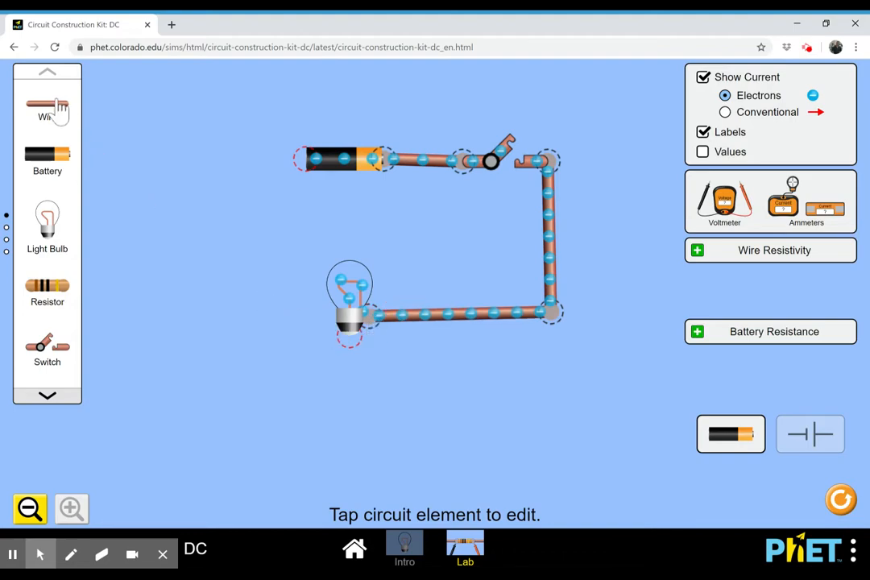
{"action": "left_click_drag", "start_coordinate": [58, 113], "coordinate": [223, 330]}
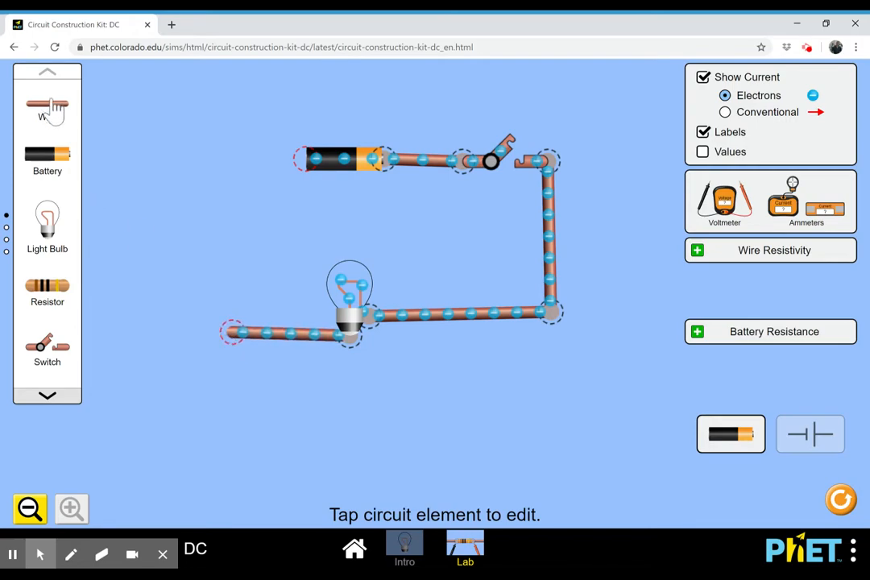
{"action": "left_click_drag", "start_coordinate": [55, 115], "coordinate": [235, 161]}
{"action": "left_click_drag", "start_coordinate": [58, 119], "coordinate": [266, 168]}
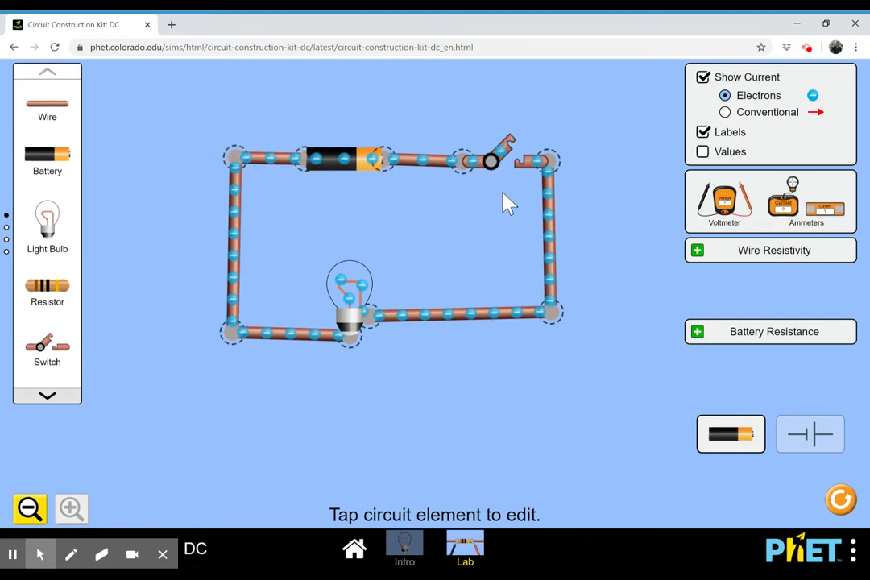
{"action": "left_click", "coordinate": [506, 157]}
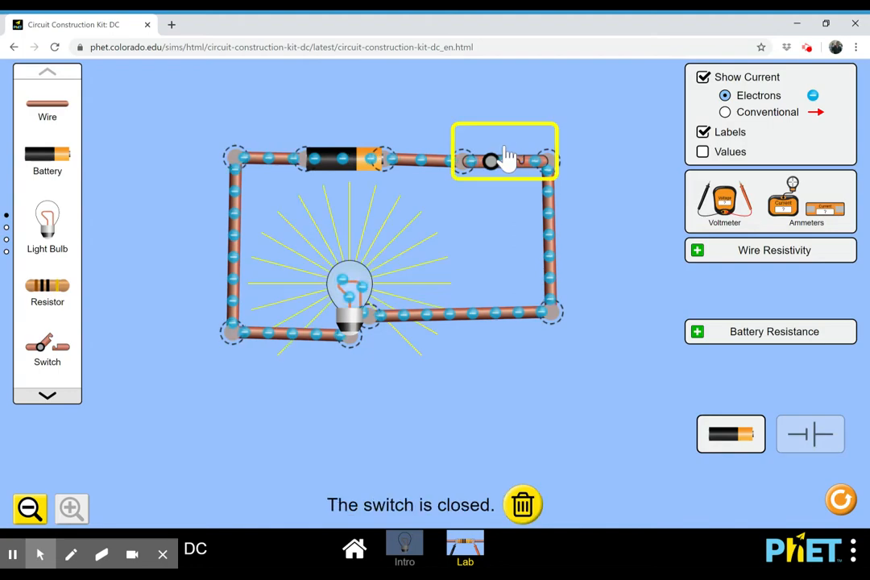
{"action": "left_click", "coordinate": [486, 218]}
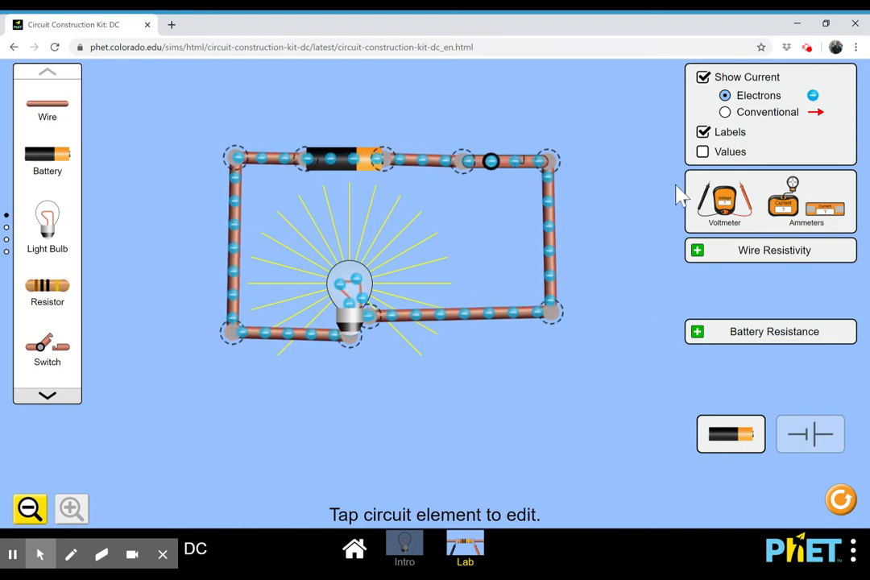
Measure the battery's voltage with the voltmeter, black probe on the negative end and red on the positive, and move the meter clear of the circuit.
{"action": "left_click_drag", "start_coordinate": [722, 207], "coordinate": [591, 287]}
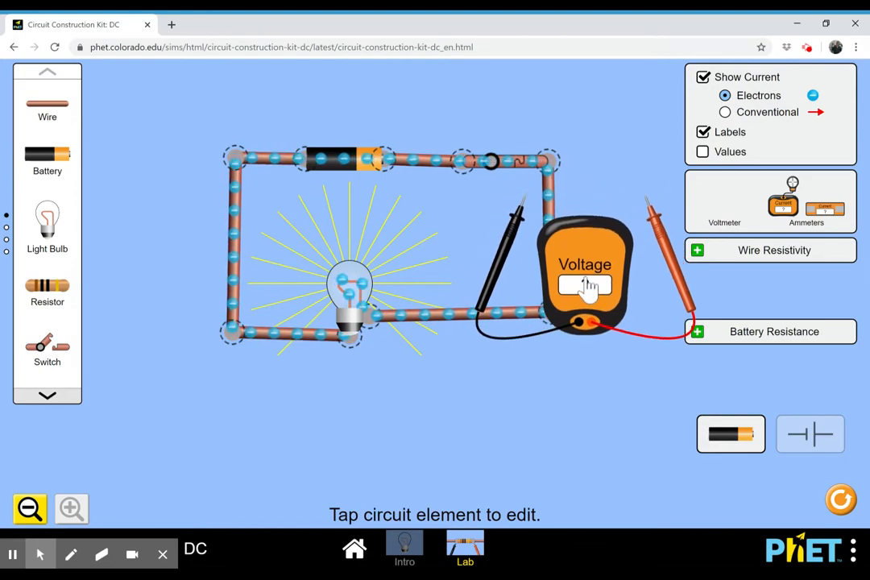
{"action": "left_click_drag", "start_coordinate": [506, 256], "coordinate": [395, 241]}
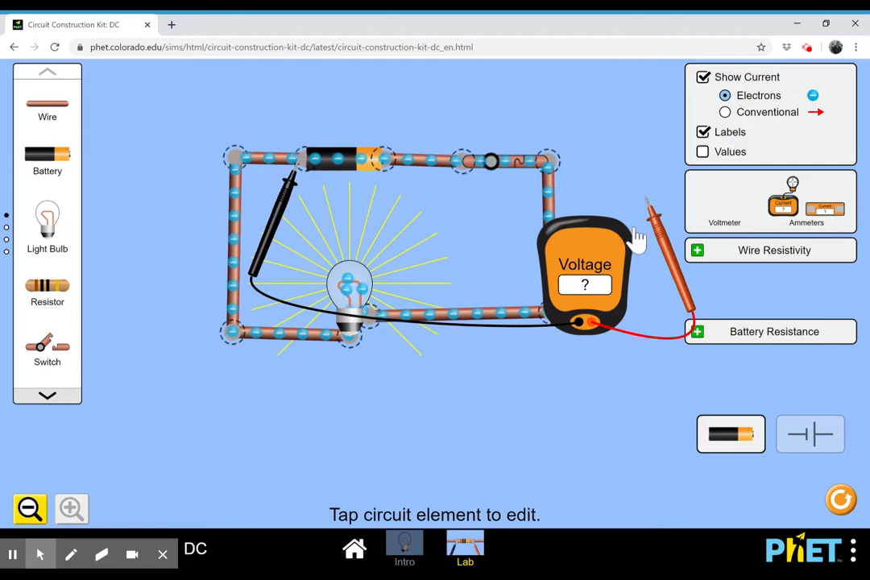
{"action": "left_click_drag", "start_coordinate": [659, 242], "coordinate": [399, 201]}
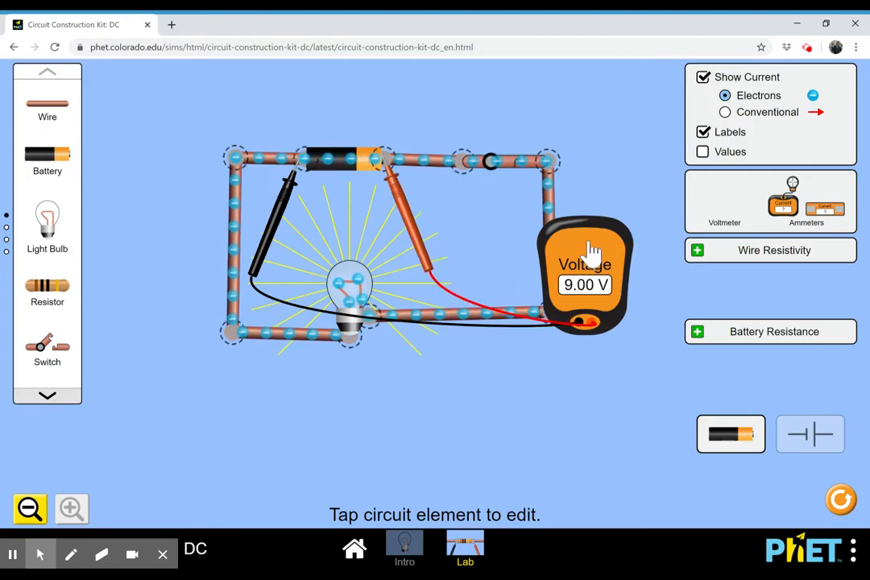
{"action": "left_click_drag", "start_coordinate": [592, 258], "coordinate": [621, 132]}
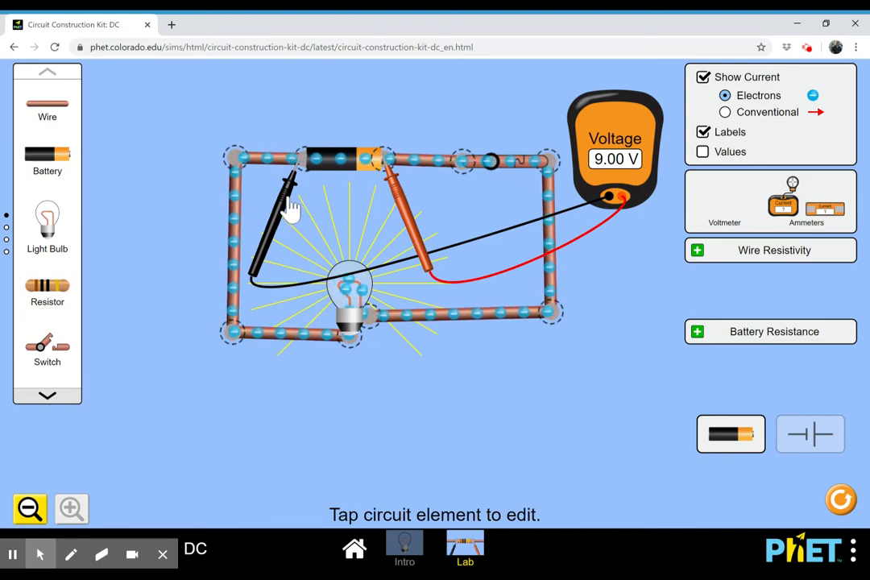
Measure the voltage across the light bulb's two terminals, and take both voltmeter probes off its contacts.
{"action": "left_click_drag", "start_coordinate": [287, 205], "coordinate": [342, 385]}
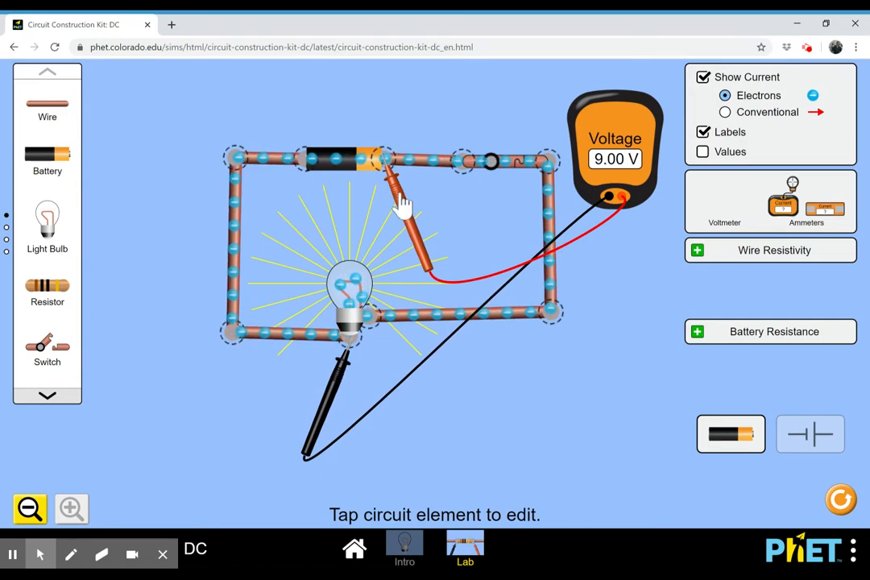
{"action": "left_click_drag", "start_coordinate": [399, 202], "coordinate": [389, 366]}
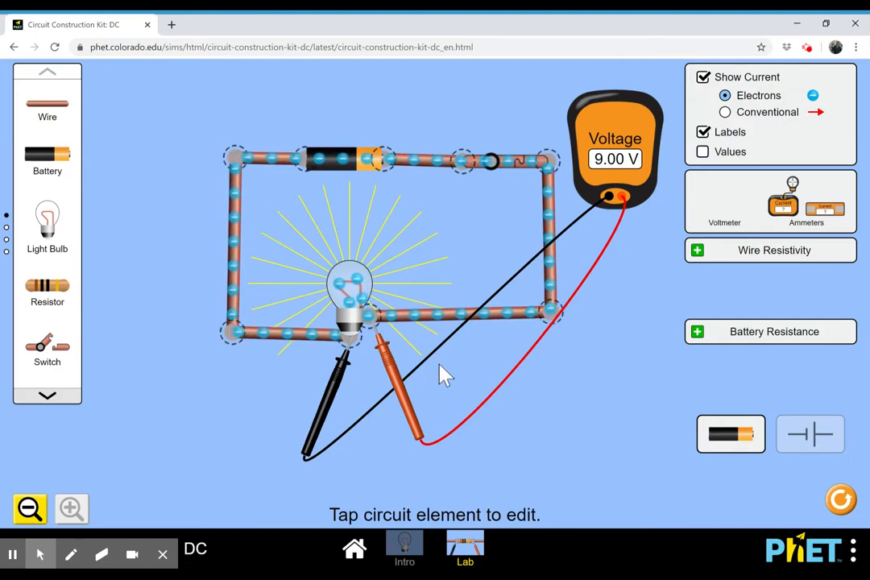
{"action": "left_click_drag", "start_coordinate": [397, 372], "coordinate": [475, 318]}
{"action": "left_click_drag", "start_coordinate": [340, 394], "coordinate": [405, 402]}
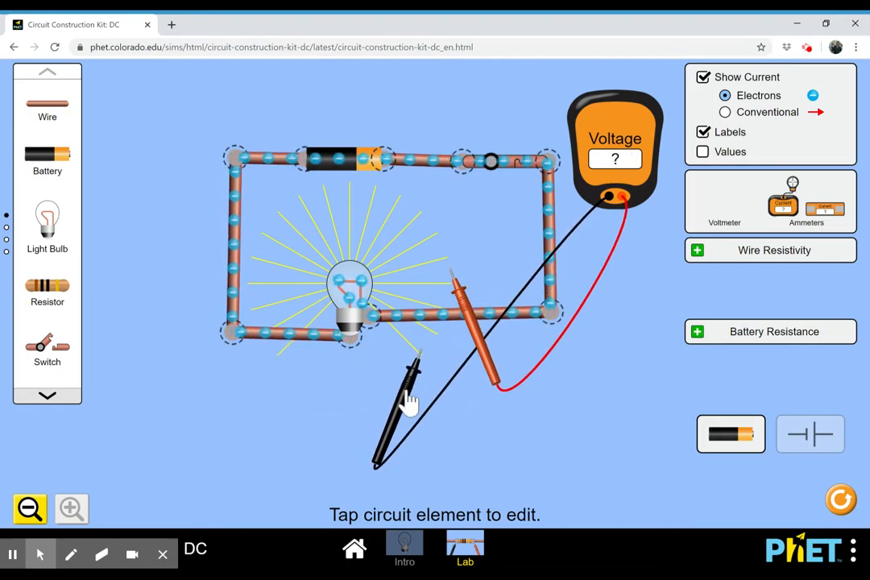
Delete the vertical wire on the circuit's left side and stand an inline ammeter upright in the gap.
{"action": "left_click", "coordinate": [238, 264]}
{"action": "key", "text": "Delete"}
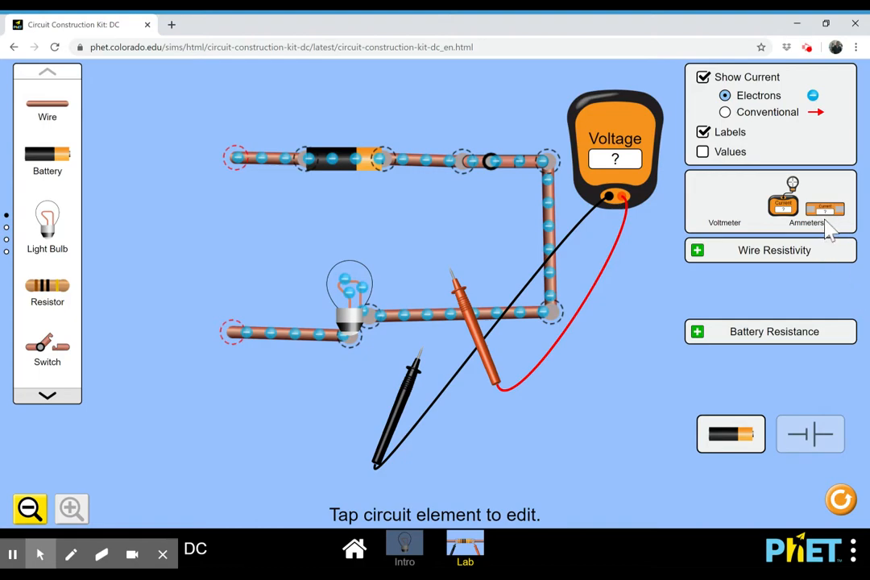
{"action": "left_click_drag", "start_coordinate": [825, 221], "coordinate": [281, 232]}
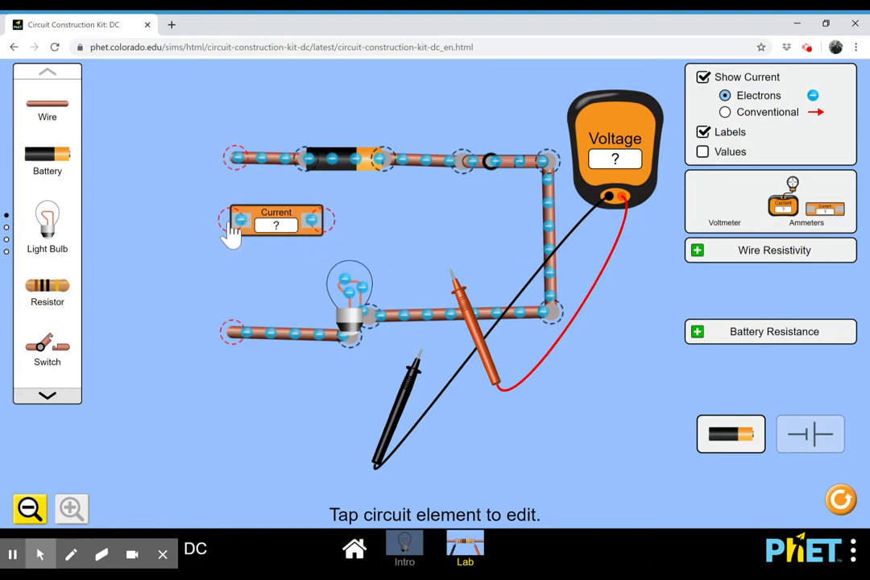
{"action": "left_click_drag", "start_coordinate": [231, 234], "coordinate": [240, 269]}
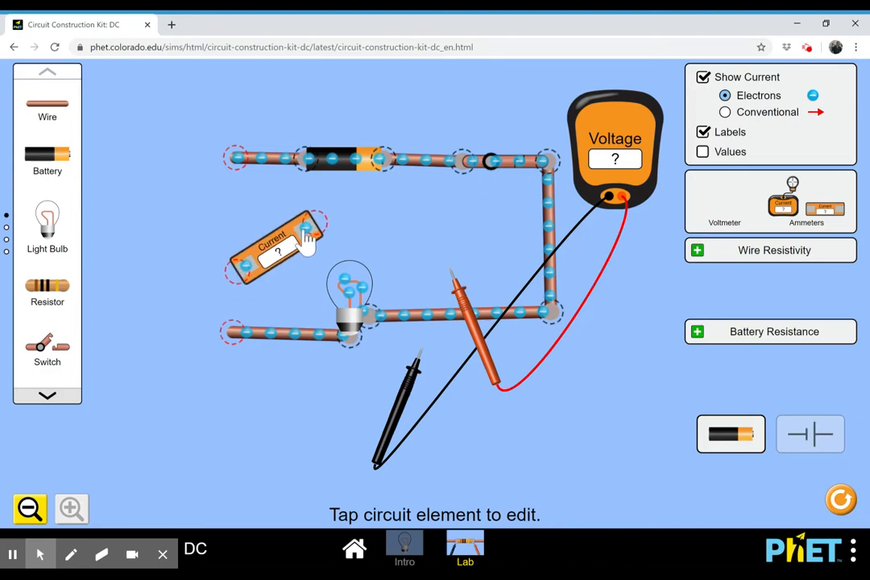
{"action": "left_click_drag", "start_coordinate": [316, 235], "coordinate": [231, 208]}
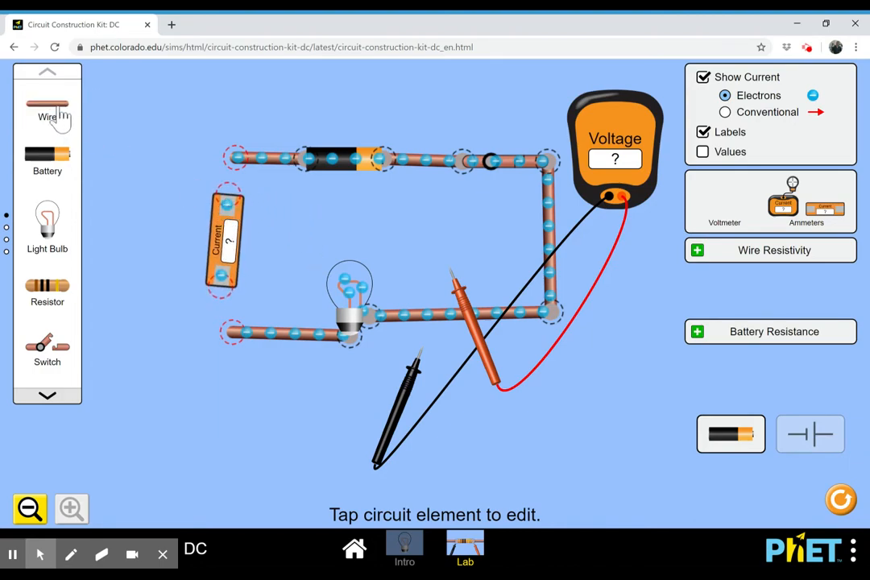
Join both ends of the ammeter to the open circuit ends with short wires and align it within the loop.
{"action": "left_click_drag", "start_coordinate": [72, 112], "coordinate": [242, 205]}
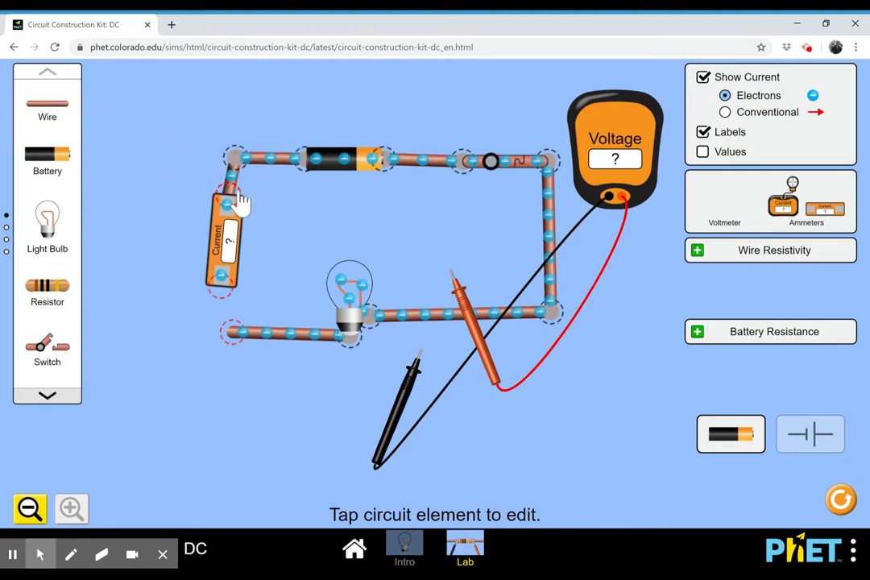
{"action": "left_click_drag", "start_coordinate": [64, 115], "coordinate": [233, 330]}
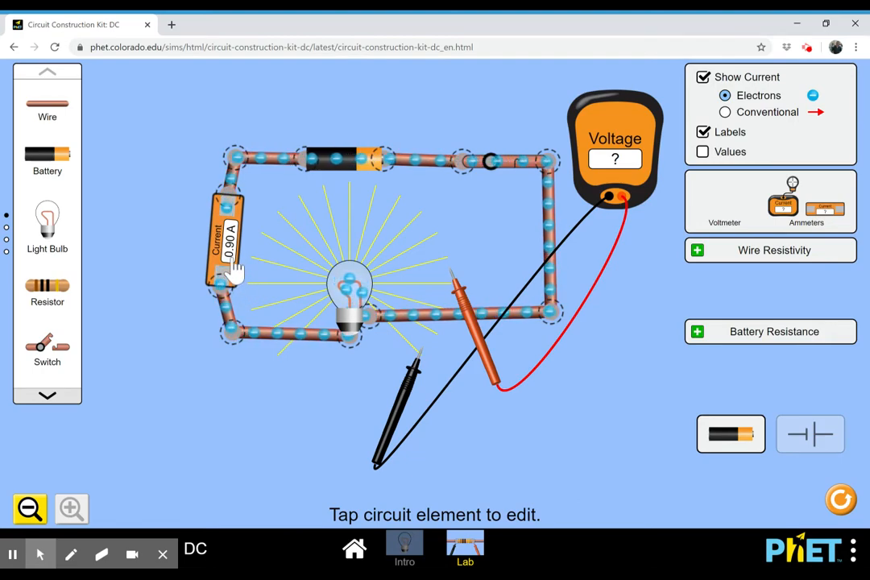
{"action": "left_click_drag", "start_coordinate": [232, 262], "coordinate": [240, 263]}
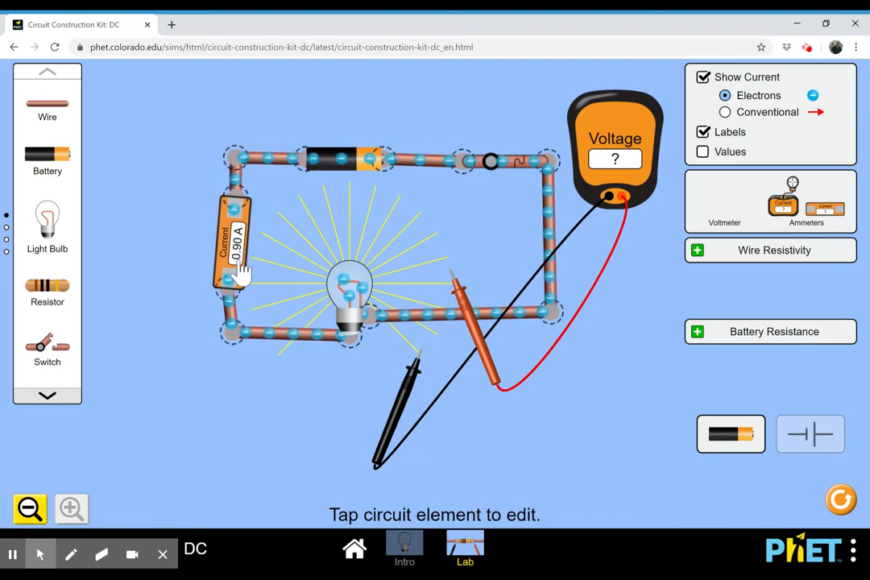
{"action": "left_click", "coordinate": [241, 271]}
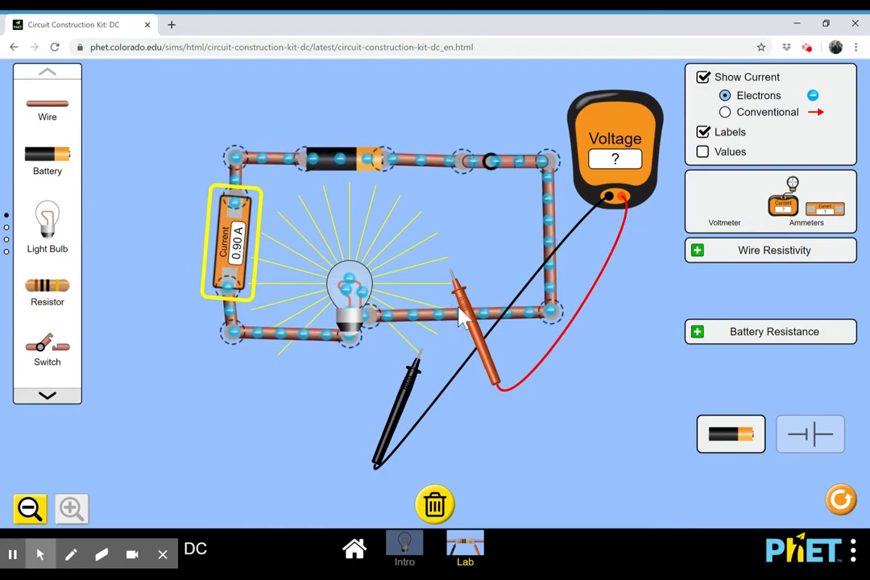
Place the red voltmeter probe on the battery's positive end and the black on its negative end, and open the battery's voltage setting.
{"action": "left_click_drag", "start_coordinate": [472, 319], "coordinate": [403, 202]}
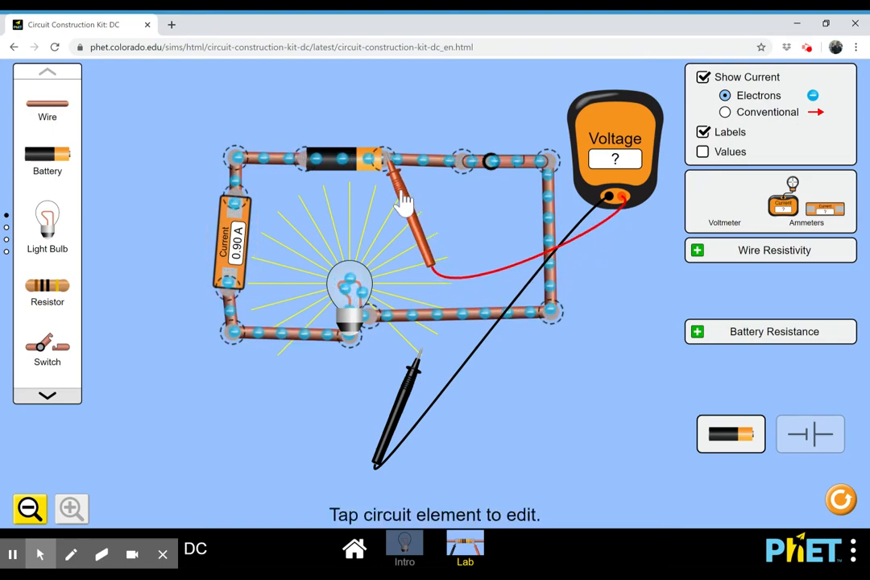
{"action": "left_click_drag", "start_coordinate": [410, 386], "coordinate": [291, 205]}
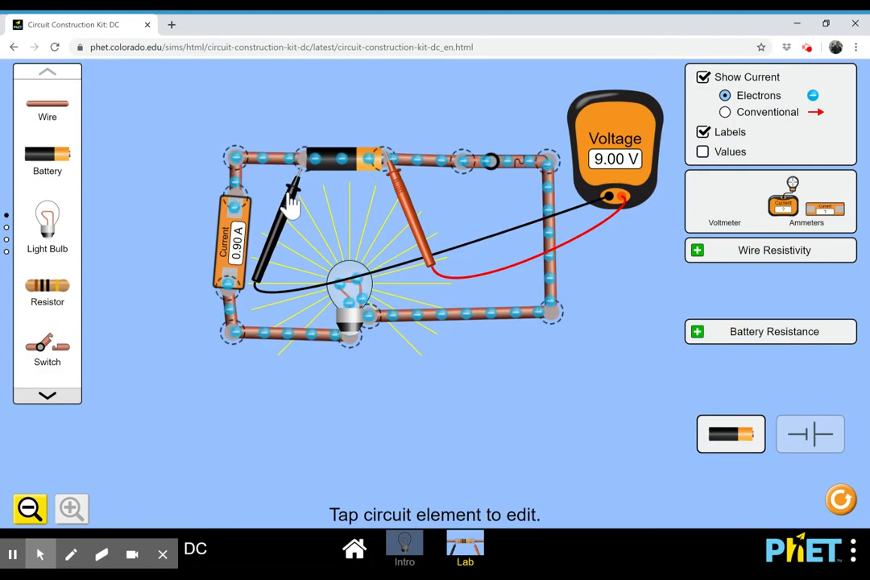
{"action": "left_click", "coordinate": [345, 161]}
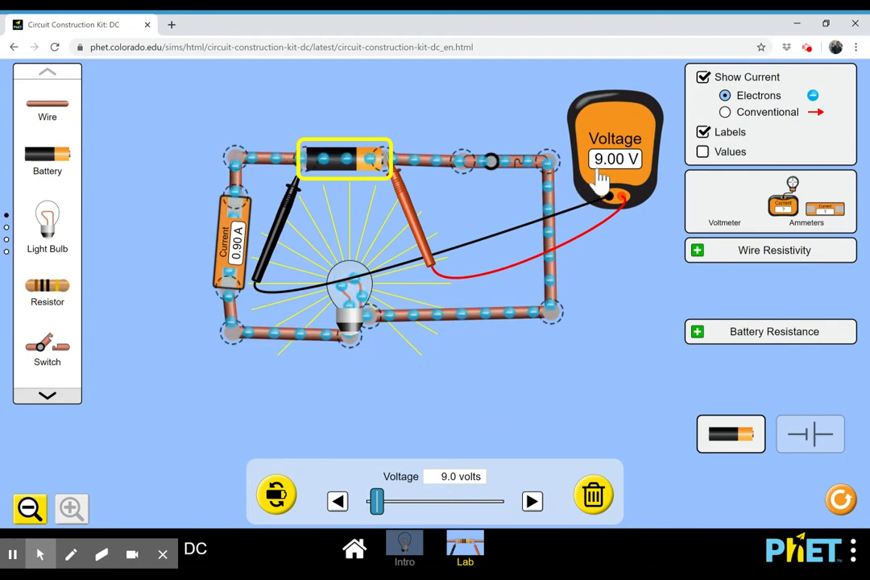
Move the voltmeter body beside the circuit's upper-left corner and raise the battery's voltage to 10.0 volts.
{"action": "left_click_drag", "start_coordinate": [617, 123], "coordinate": [154, 101]}
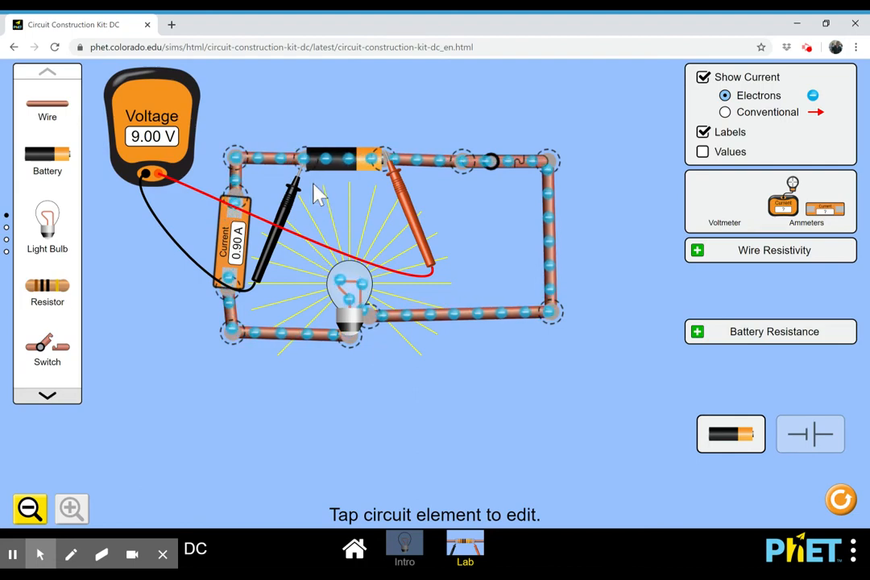
{"action": "left_click", "coordinate": [338, 165]}
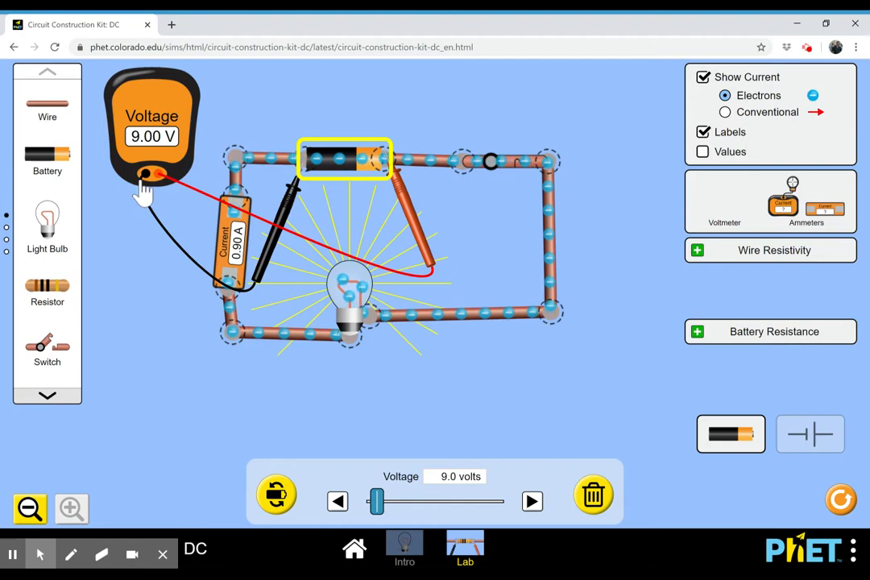
{"action": "left_click", "coordinate": [532, 505]}
{"action": "left_click", "coordinate": [531, 506]}
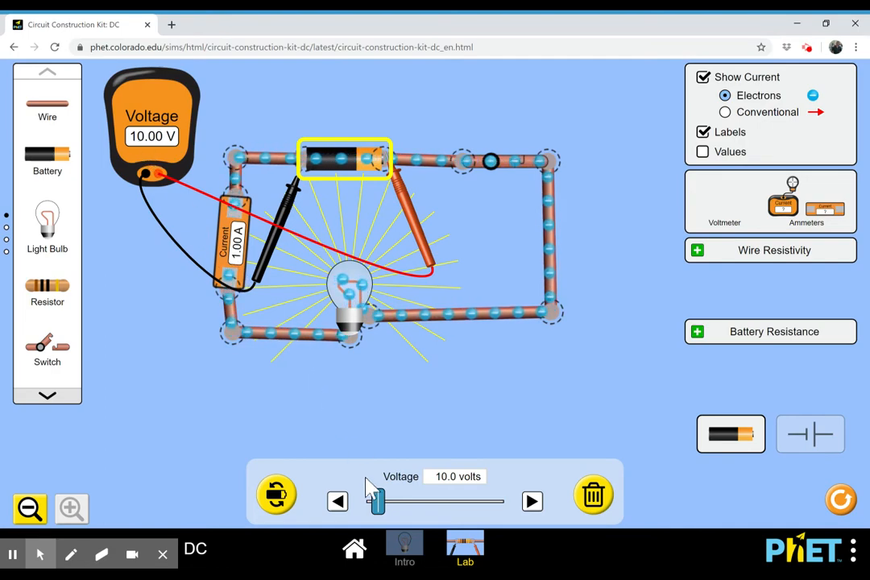
Set the battery's voltage to 20.0 volts.
{"action": "left_click_drag", "start_coordinate": [387, 509], "coordinate": [401, 512]}
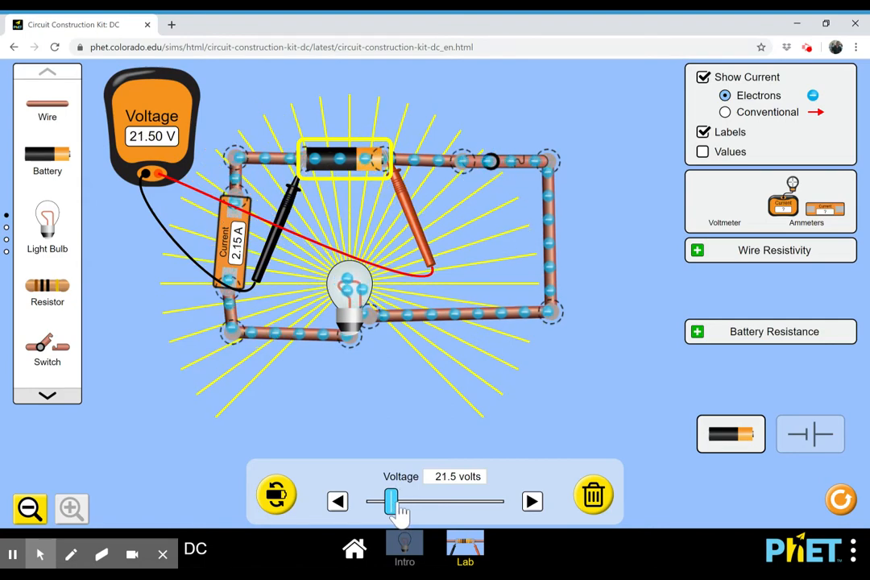
{"action": "left_click", "coordinate": [335, 503]}
{"action": "left_click", "coordinate": [335, 503]}
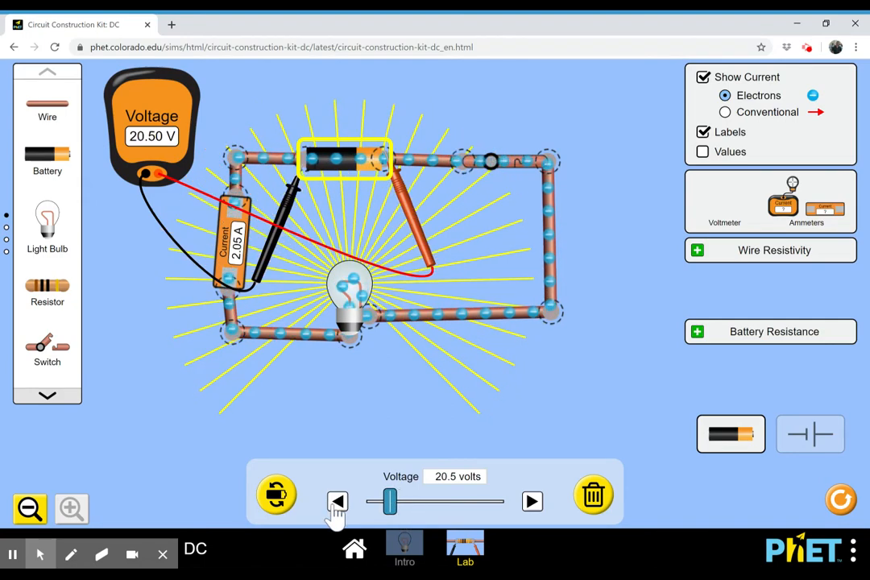
{"action": "left_click", "coordinate": [337, 502]}
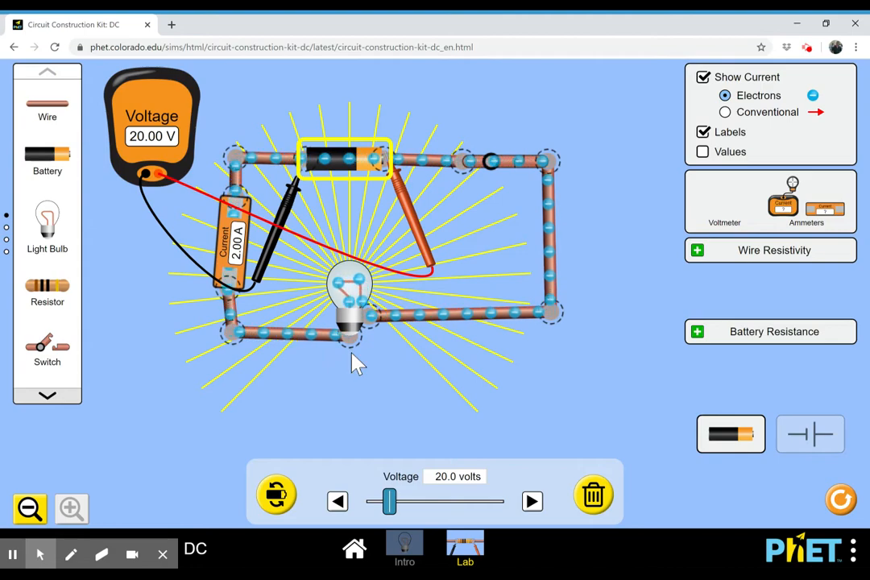
Set the light bulb's resistance to 20.0 ohms and check the current on the ammeter.
{"action": "left_click", "coordinate": [352, 306]}
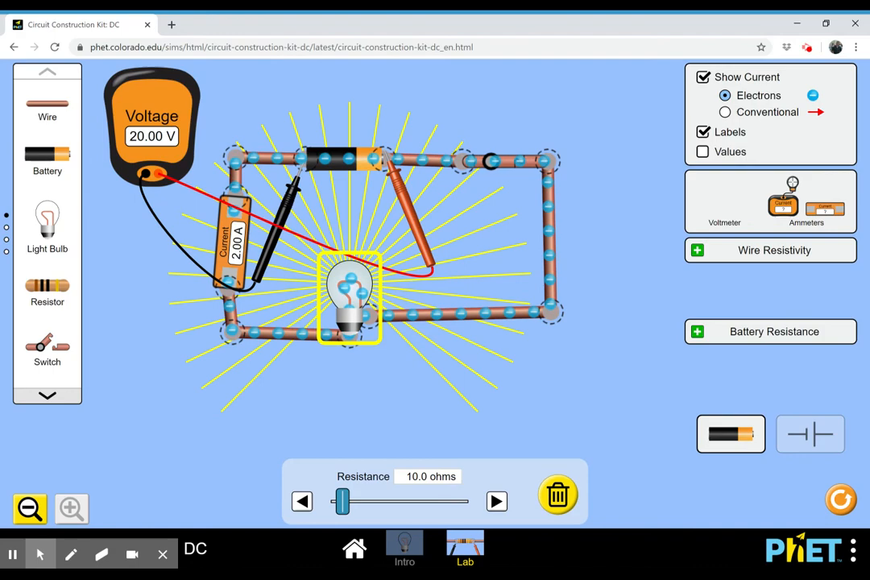
{"action": "left_click", "coordinate": [496, 502]}
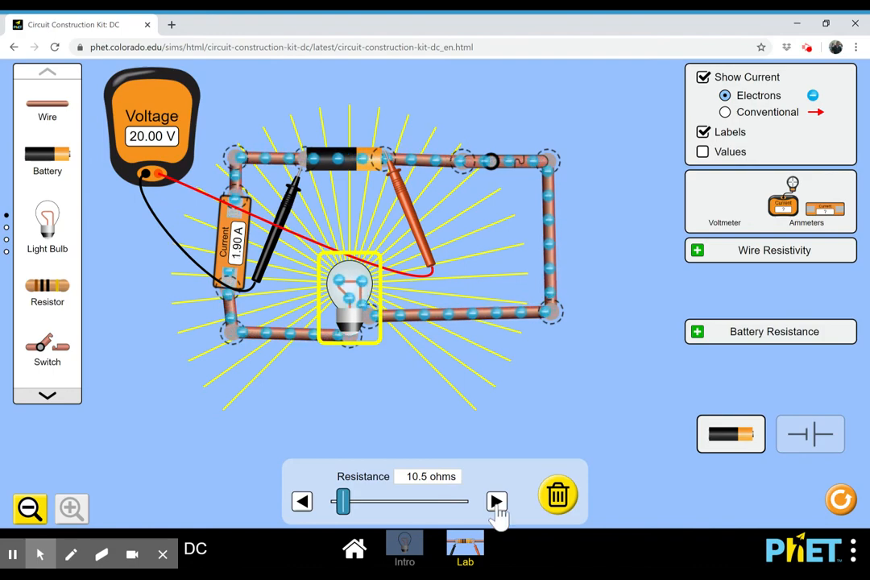
{"action": "mouse_move", "coordinate": [347, 508]}
{"action": "left_mouse_down"}
{"action": "mouse_move", "coordinate": [388, 524]}
{"action": "mouse_move", "coordinate": [352, 511]}
{"action": "mouse_move", "coordinate": [359, 512]}
{"action": "left_mouse_up"}
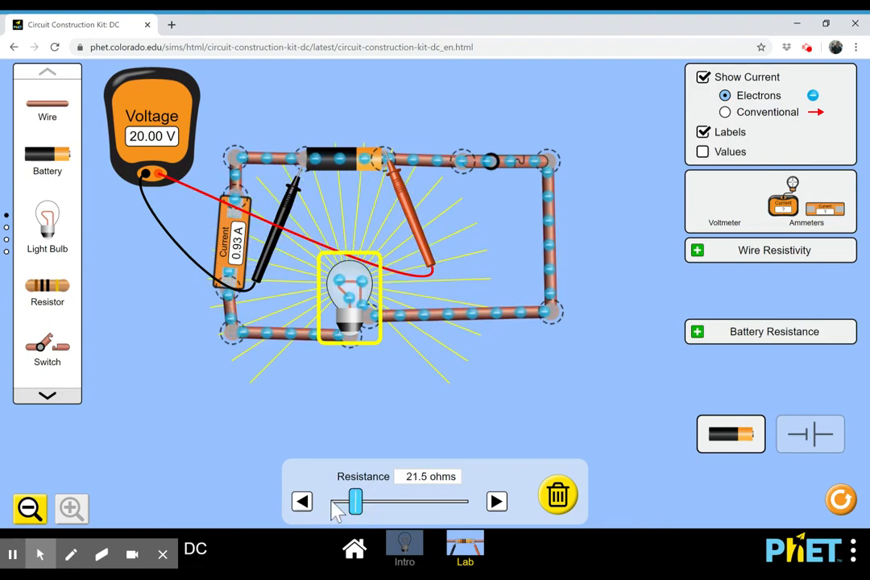
{"action": "left_click", "coordinate": [303, 504]}
{"action": "left_click", "coordinate": [303, 504]}
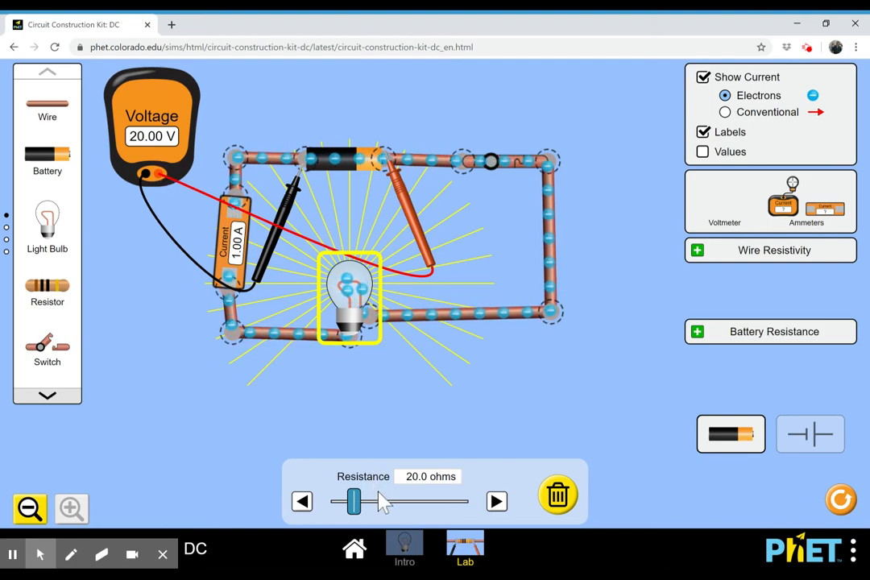
{"action": "left_click_drag", "start_coordinate": [257, 274], "coordinate": [262, 259]}
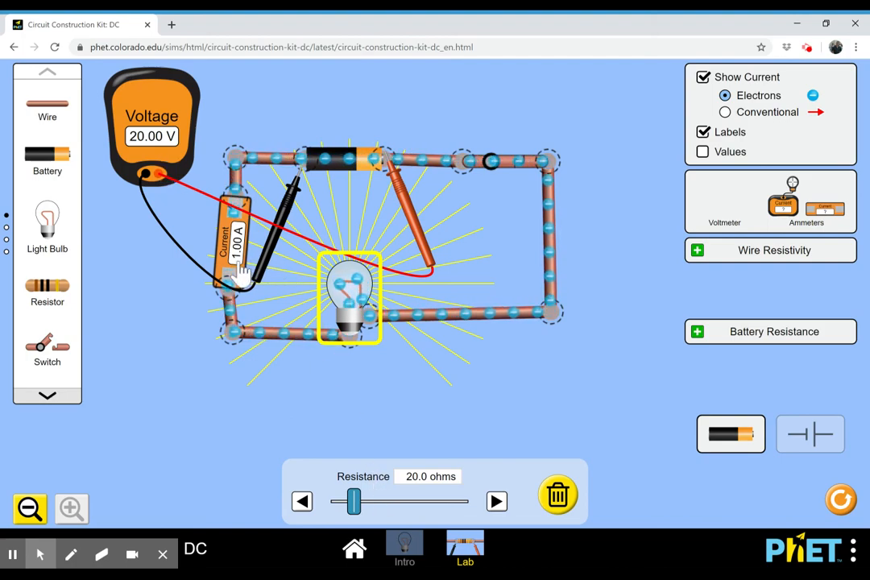